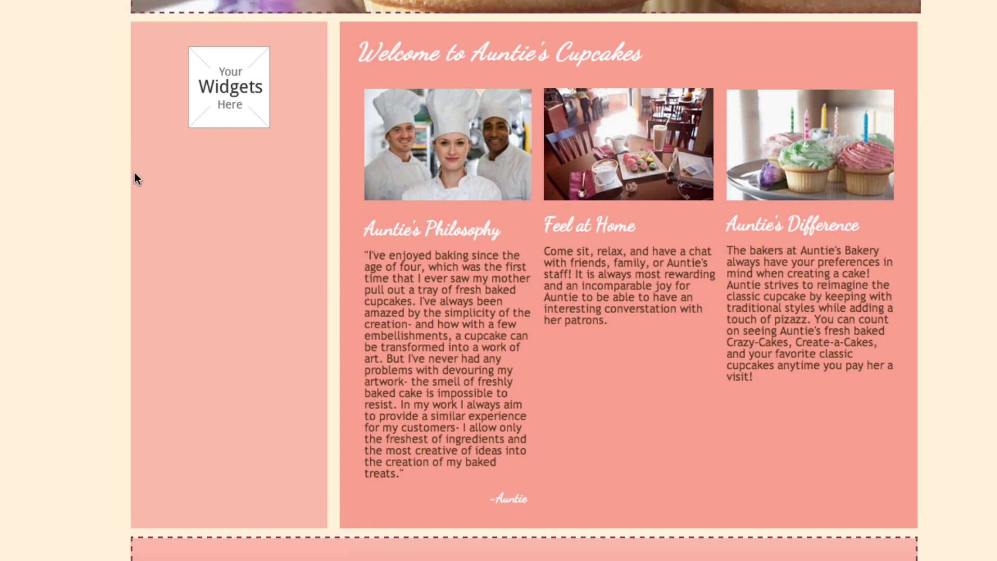
# Open the sidebar editor, switch Latest Blog Entries to ON, and show the Add Content gallery.
pyautogui.click(236, 98)
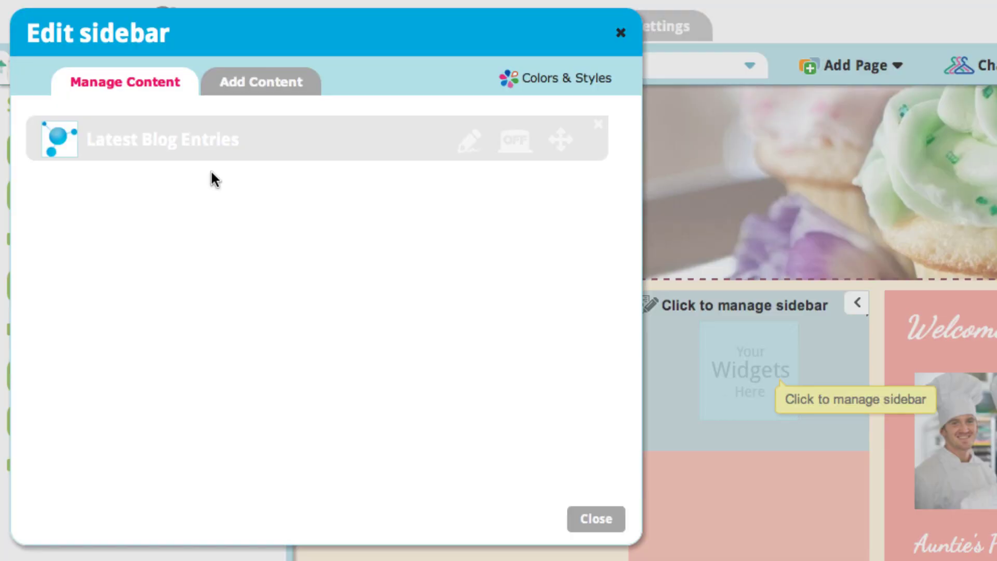
pyautogui.click(524, 152)
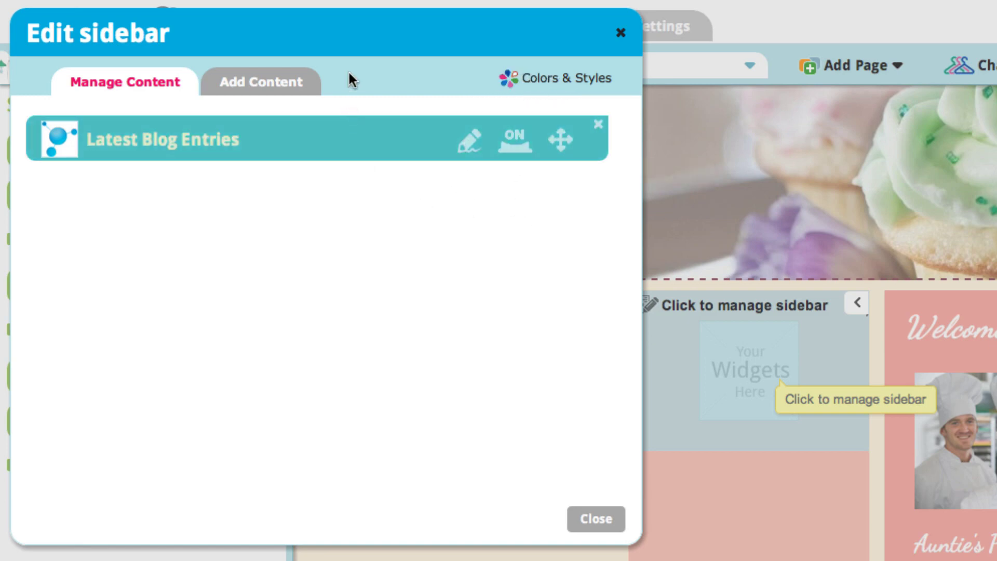
pyautogui.click(271, 92)
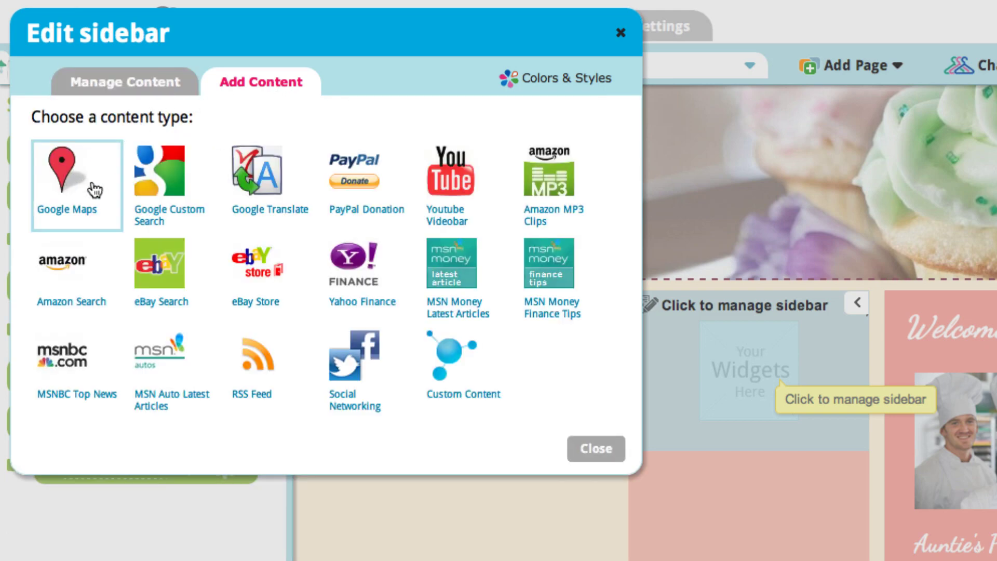
# Start a Google Maps widget and replace the street address, city and state with New York values.
pyautogui.click(69, 166)
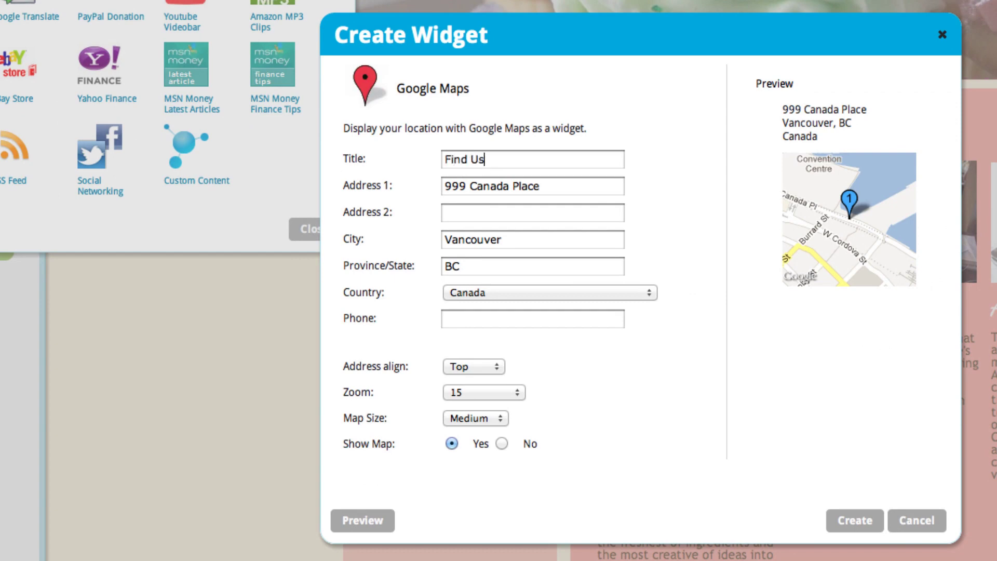
pyautogui.moveTo(615, 192); pyautogui.dragTo(283, 187)
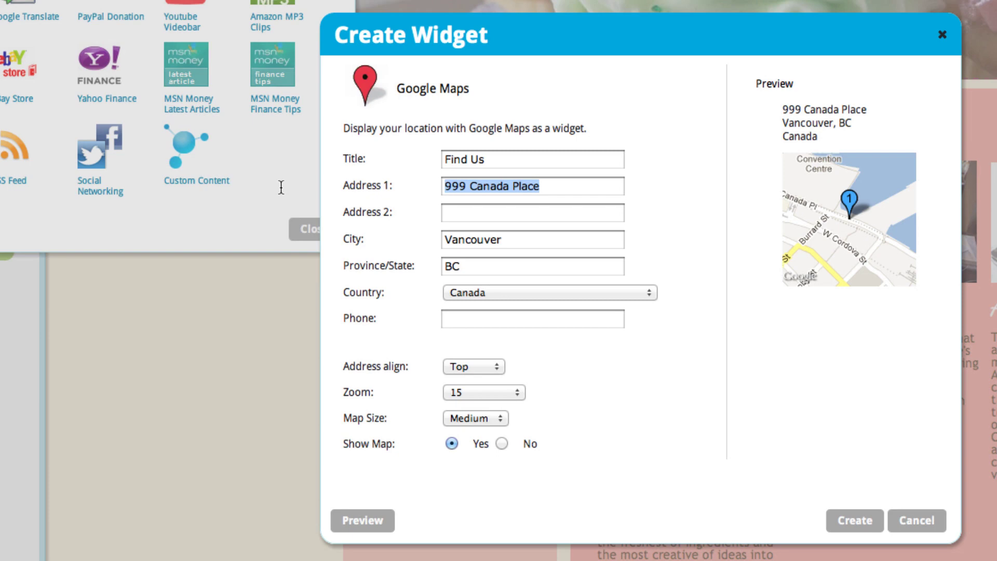
pyautogui.write('2')
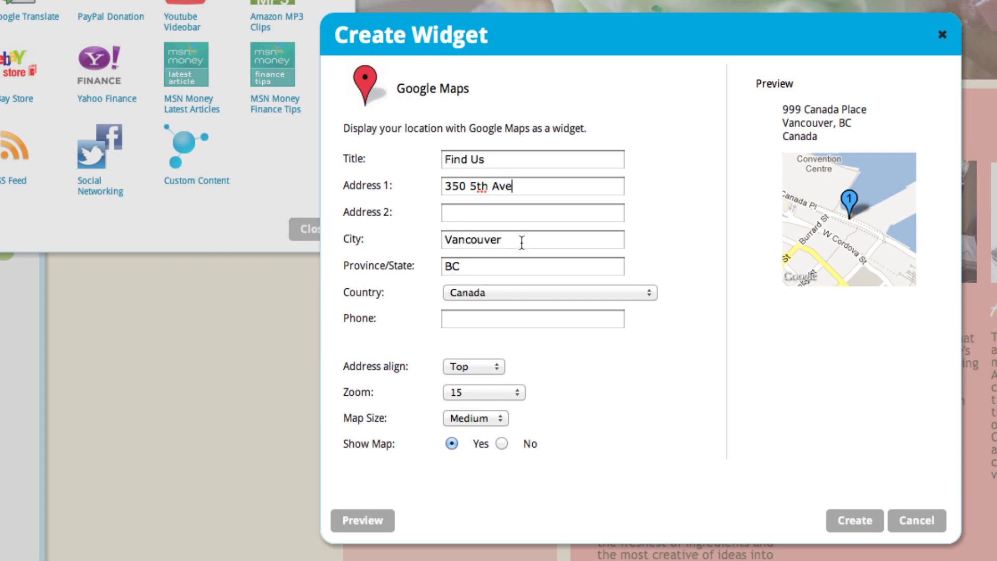
pyautogui.moveTo(523, 241); pyautogui.dragTo(394, 241)
pyautogui.write('New York')
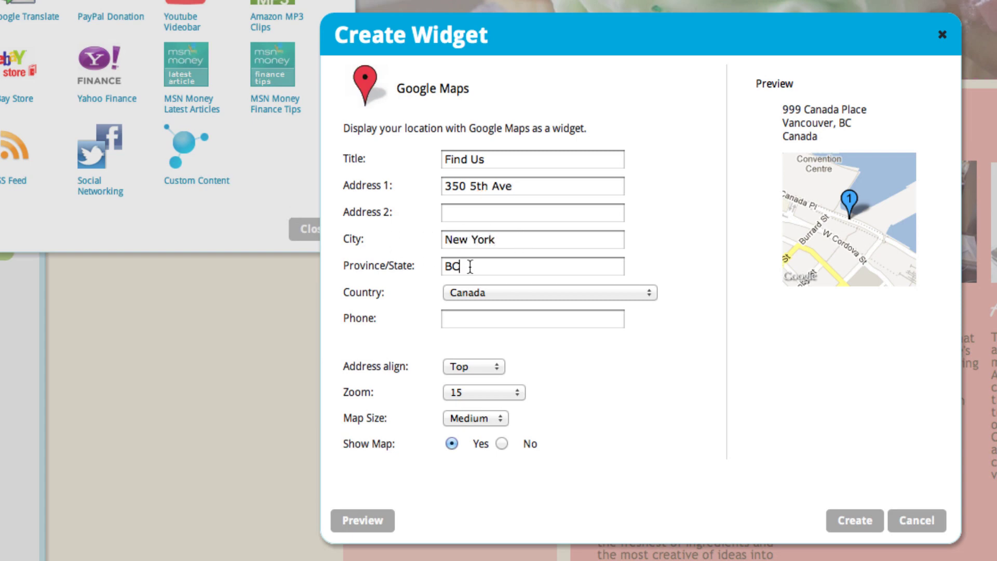
pyautogui.moveTo(468, 265); pyautogui.dragTo(368, 265)
pyautogui.write('New York')
# Set the country to United States, keep top address alignment, and create the Find Us map.
pyautogui.click(469, 291)
pyautogui.scroll(-5, 469, 291)
pyautogui.scroll(-15, 519, 545)
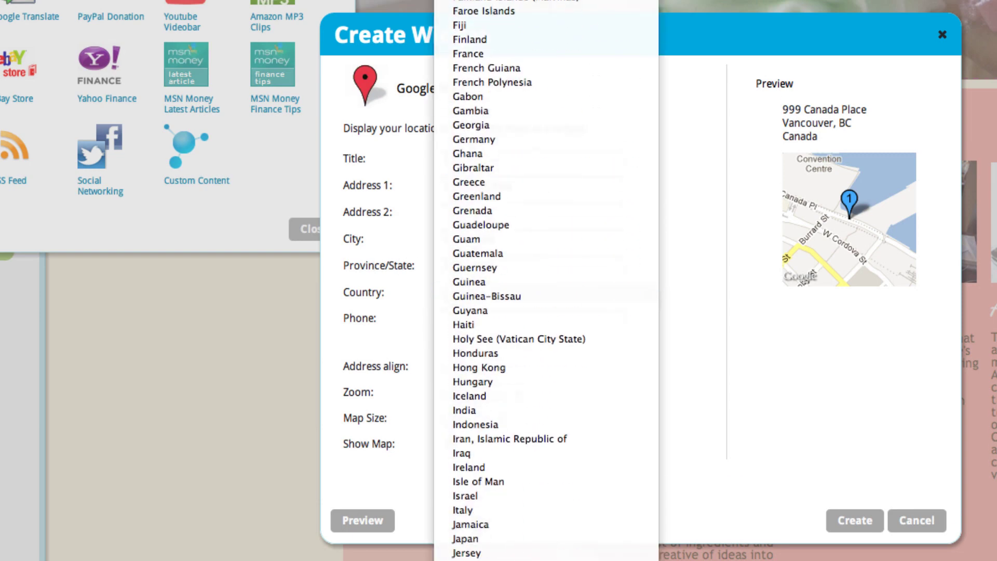
pyautogui.click(520, 540)
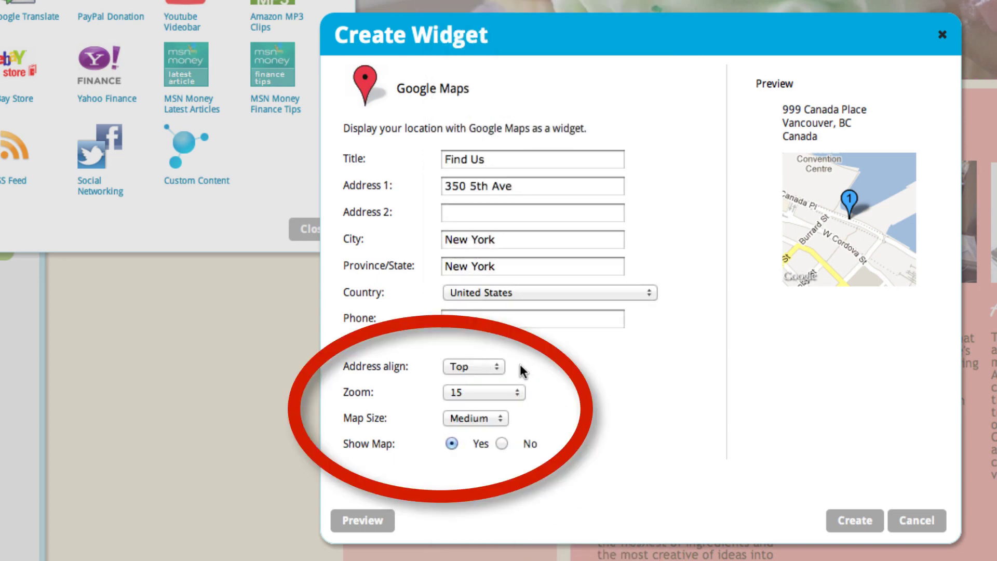
pyautogui.click(490, 366)
pyautogui.click(489, 365)
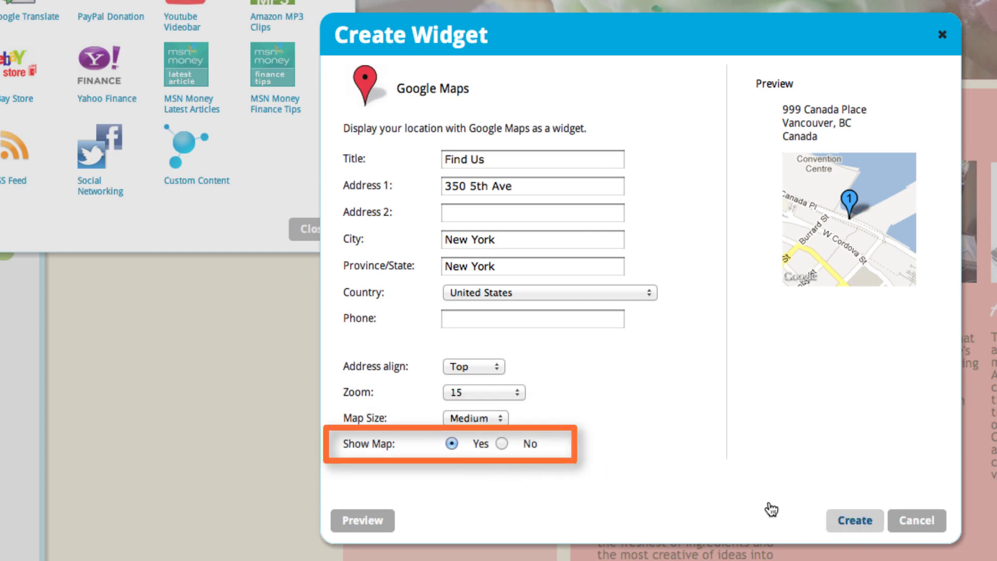
pyautogui.click(879, 524)
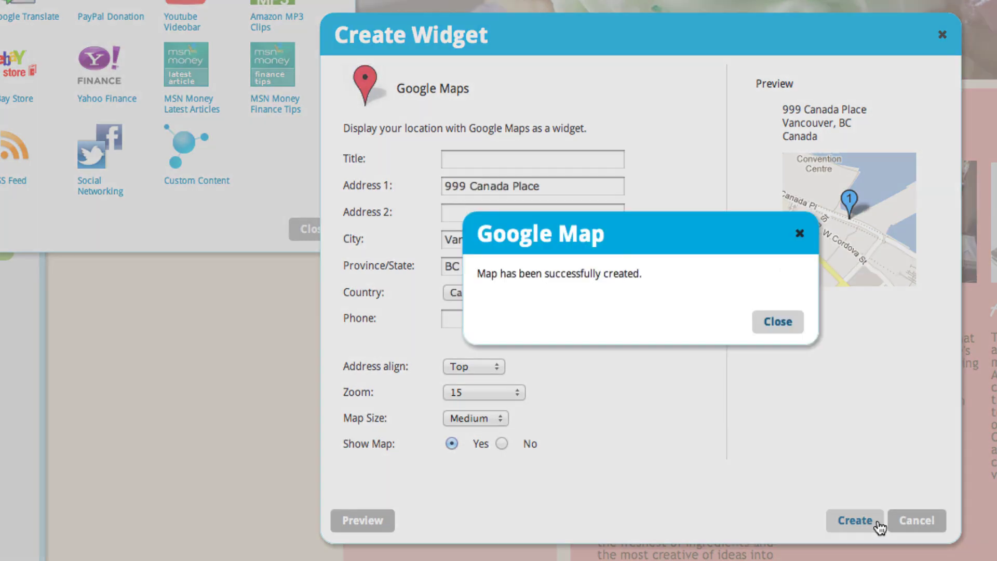
pyautogui.click(777, 322)
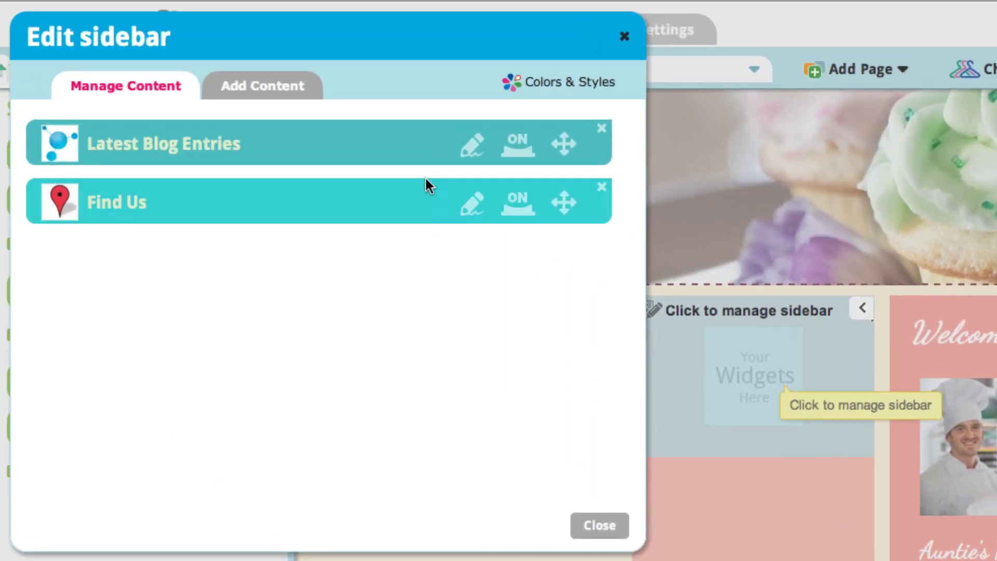
# Create a Google Custom Search widget titled Search using the site's Google account e-mail and password.
pyautogui.click(285, 83)
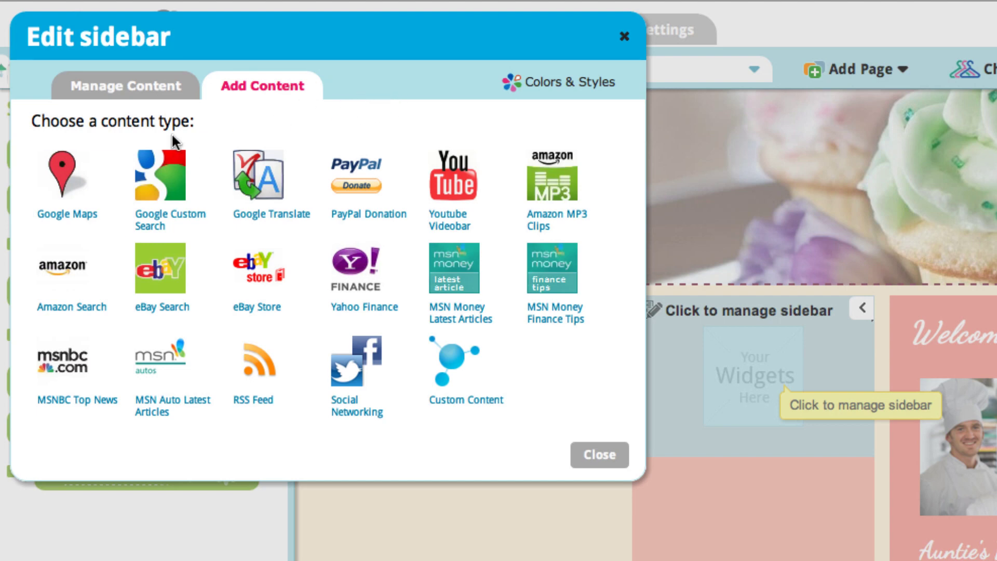
pyautogui.click(198, 217)
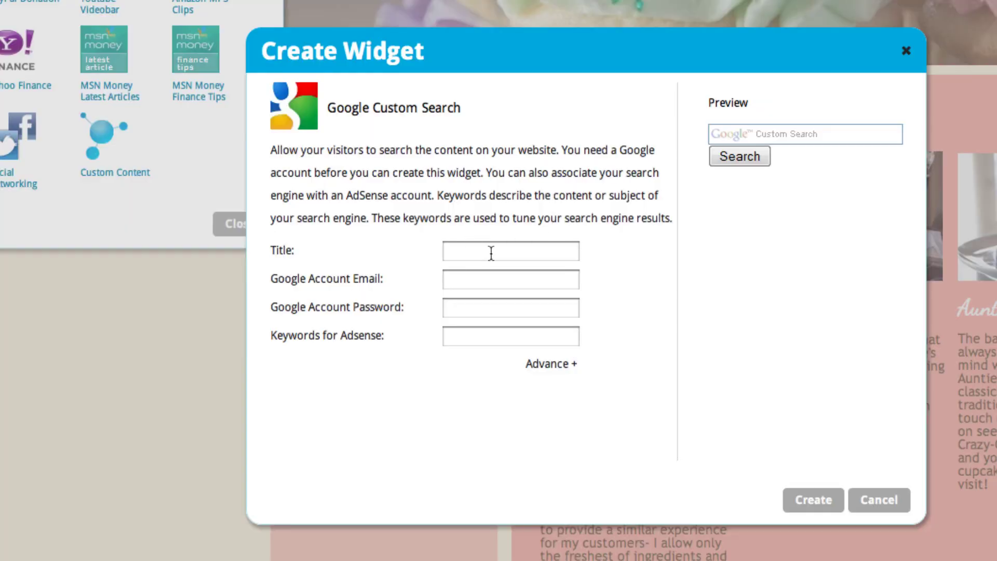
pyautogui.write('S')
pyautogui.click(475, 306)
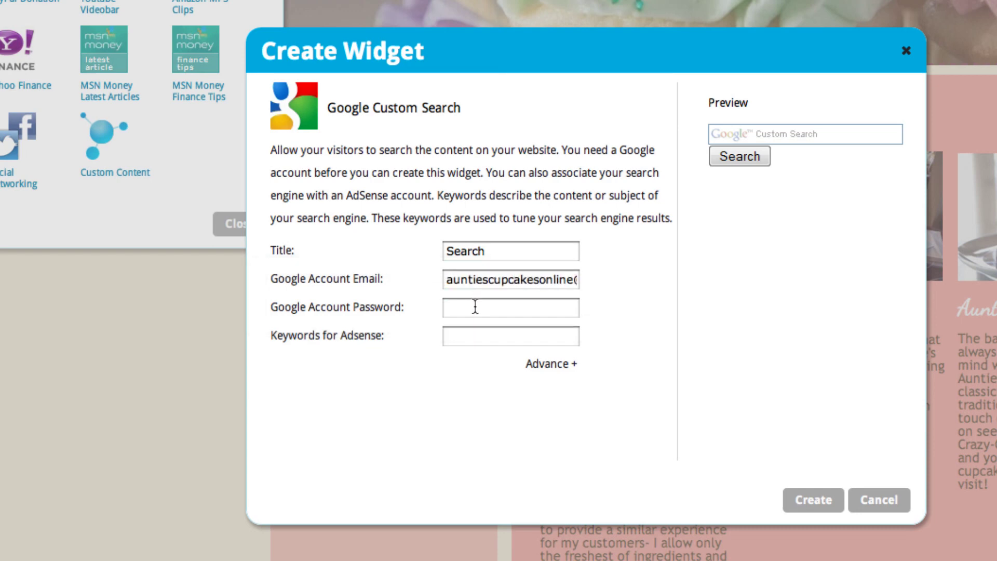
pyautogui.write('••••')
pyautogui.click(814, 500)
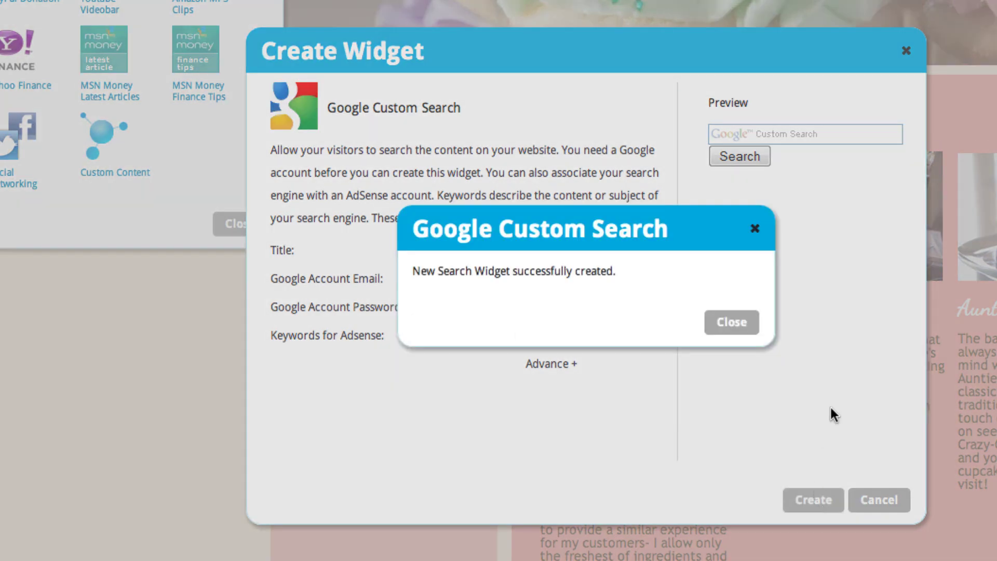
pyautogui.click(732, 328)
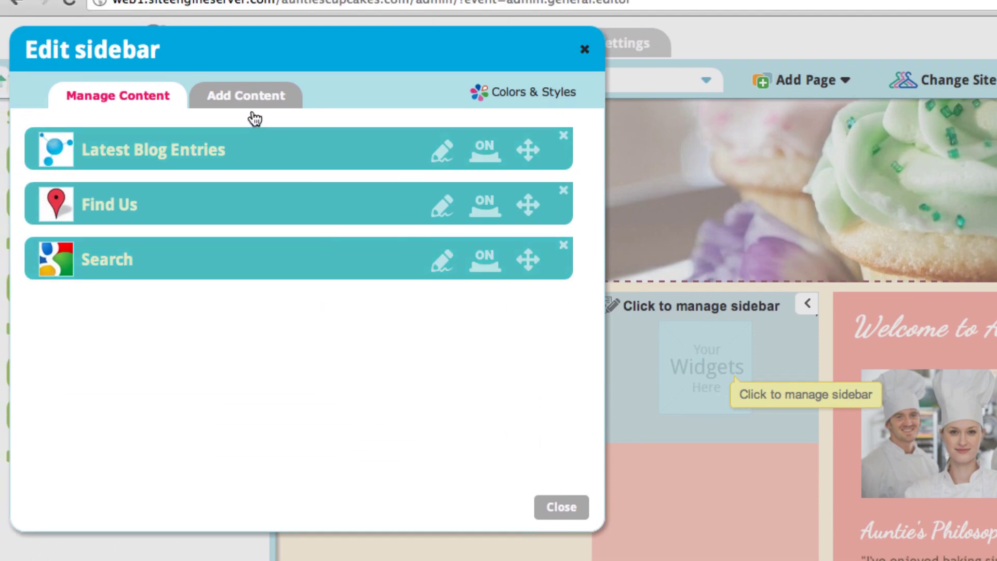
# Create a Google Translate widget titled 'Translate' with English kept as the page language.
pyautogui.click(237, 85)
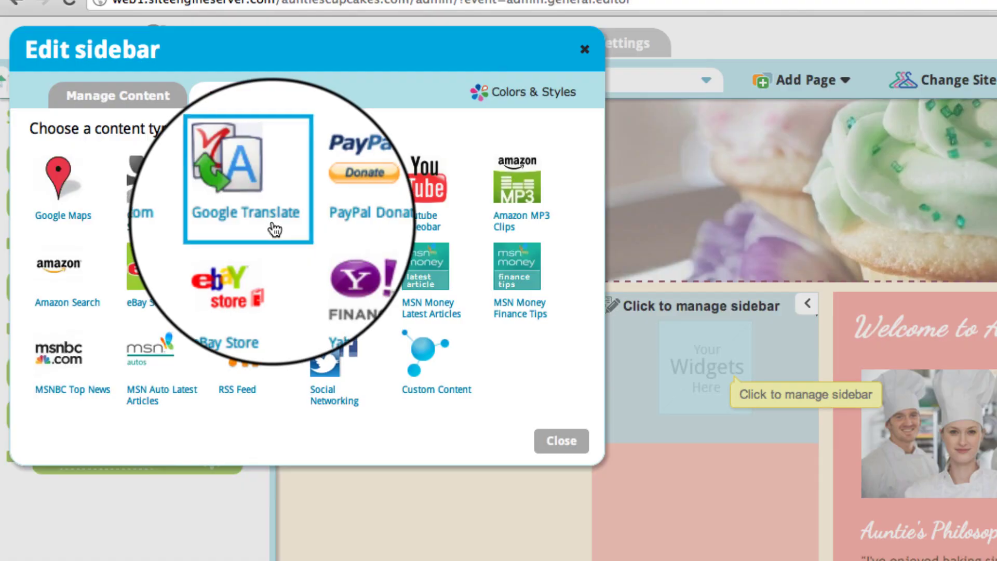
pyautogui.click(274, 229)
pyautogui.write('Translate')
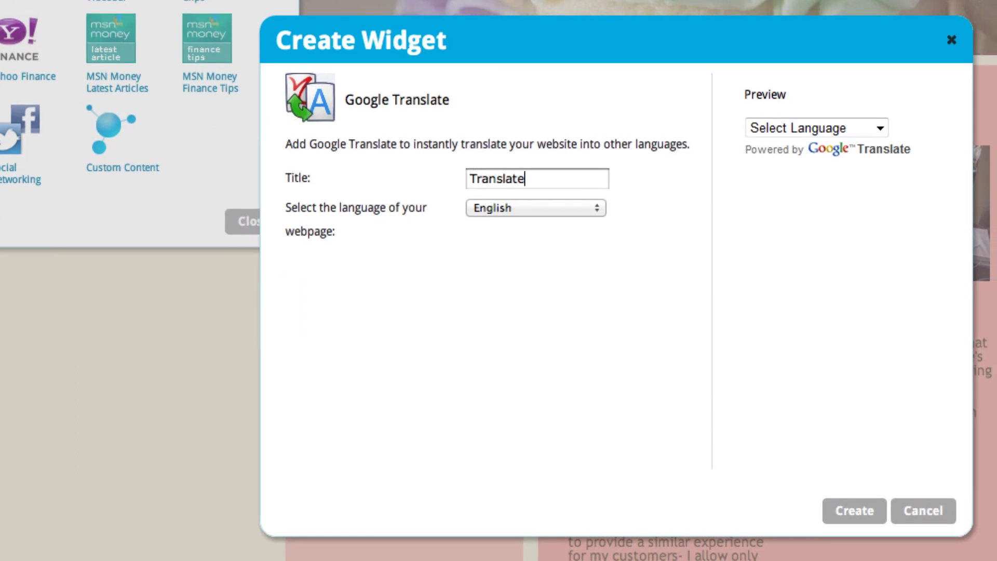
pyautogui.click(596, 211)
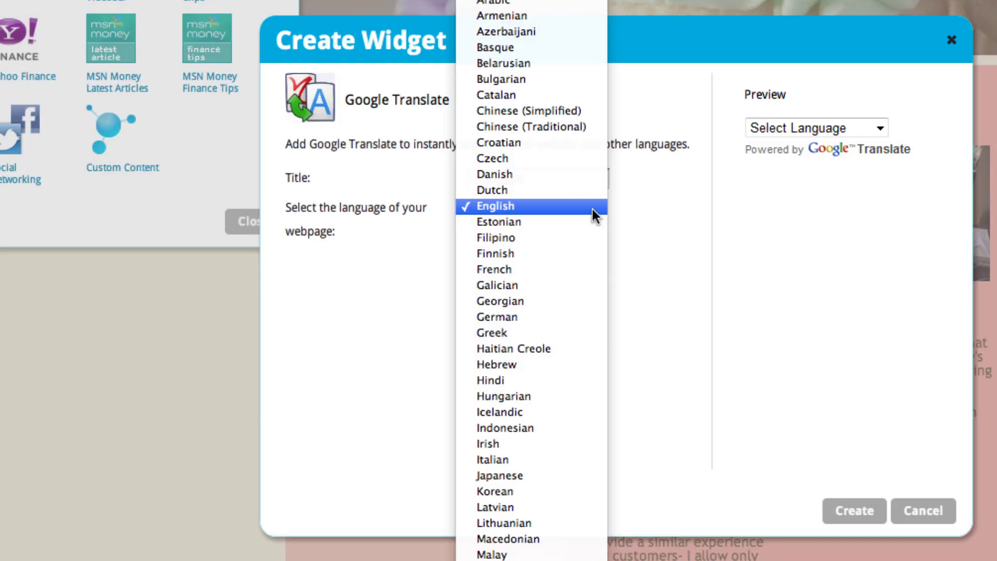
pyautogui.click(592, 209)
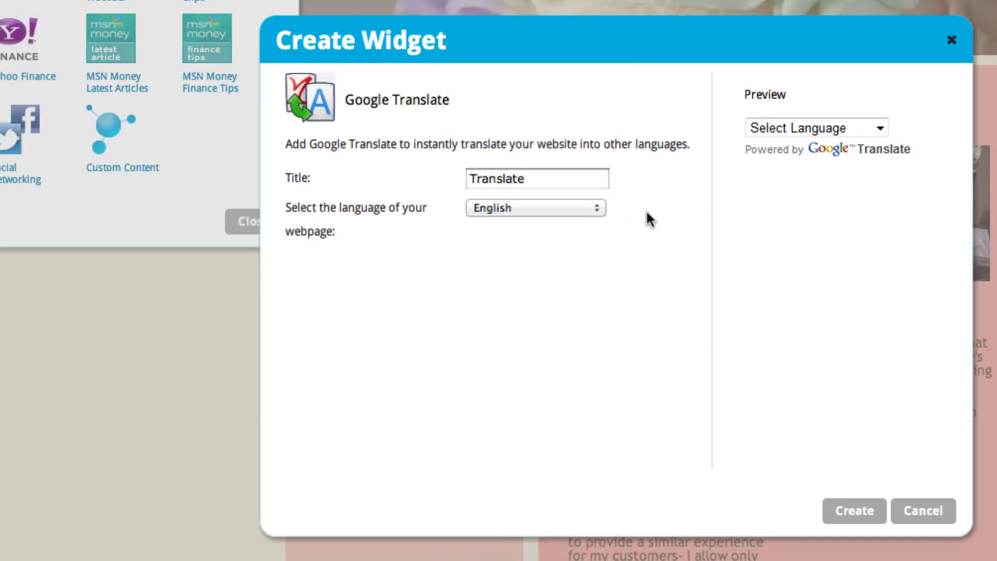
pyautogui.click(849, 513)
pyautogui.click(771, 331)
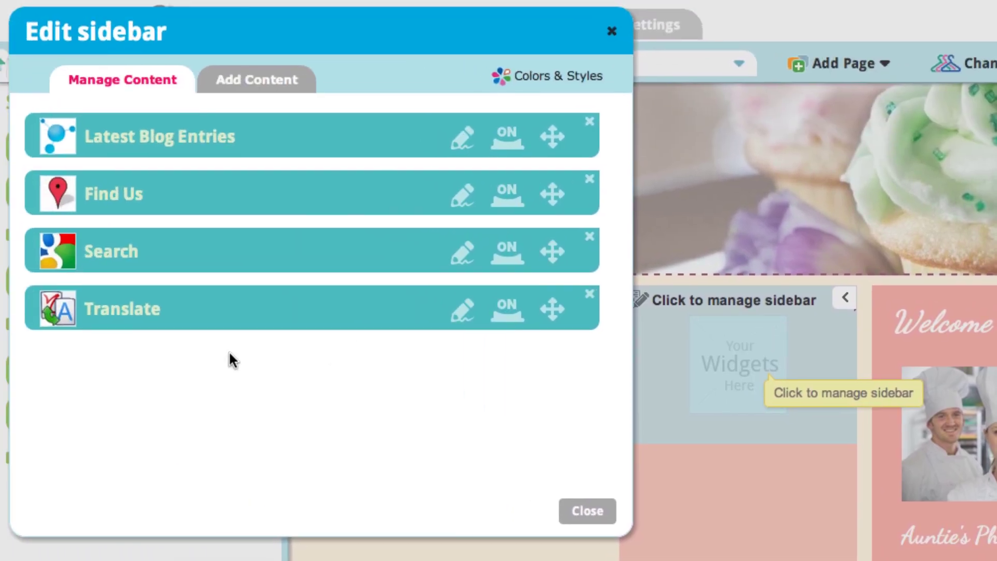
pyautogui.click(284, 79)
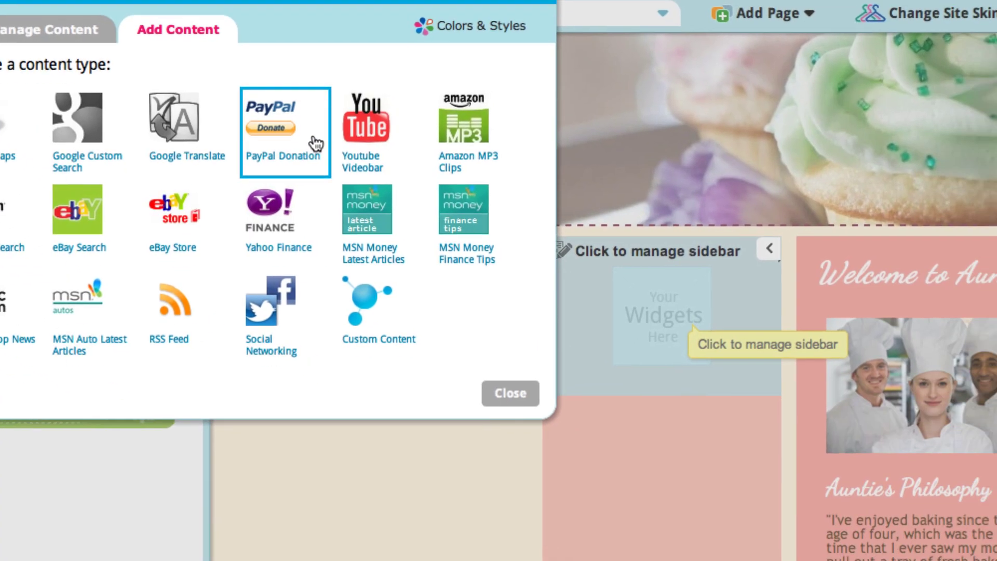
# Create a Donate PayPal button for the site's PayPal e-mail at a fixed 10 CAD, then close the editor.
pyautogui.click(315, 143)
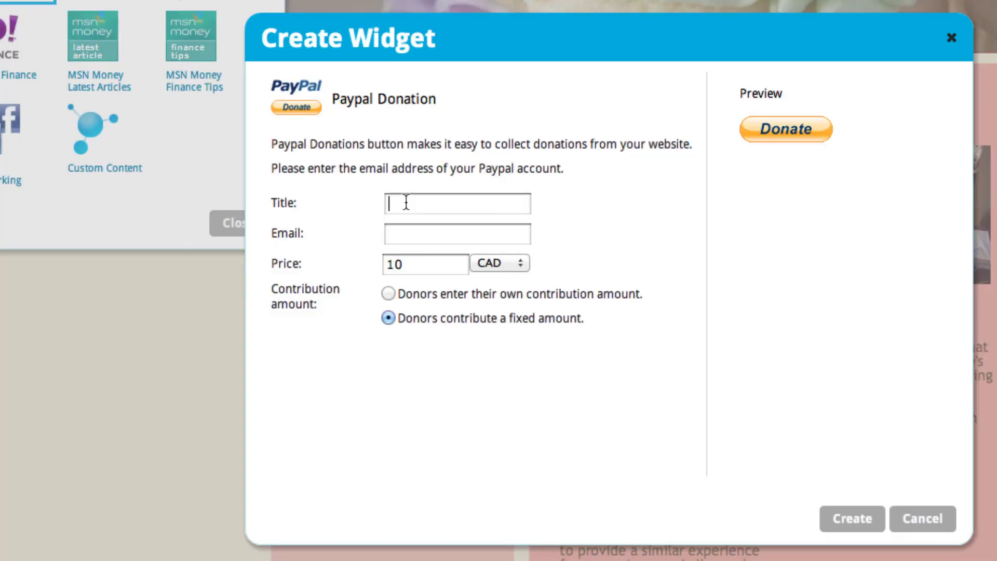
pyautogui.write('Donate')
pyautogui.click(418, 230)
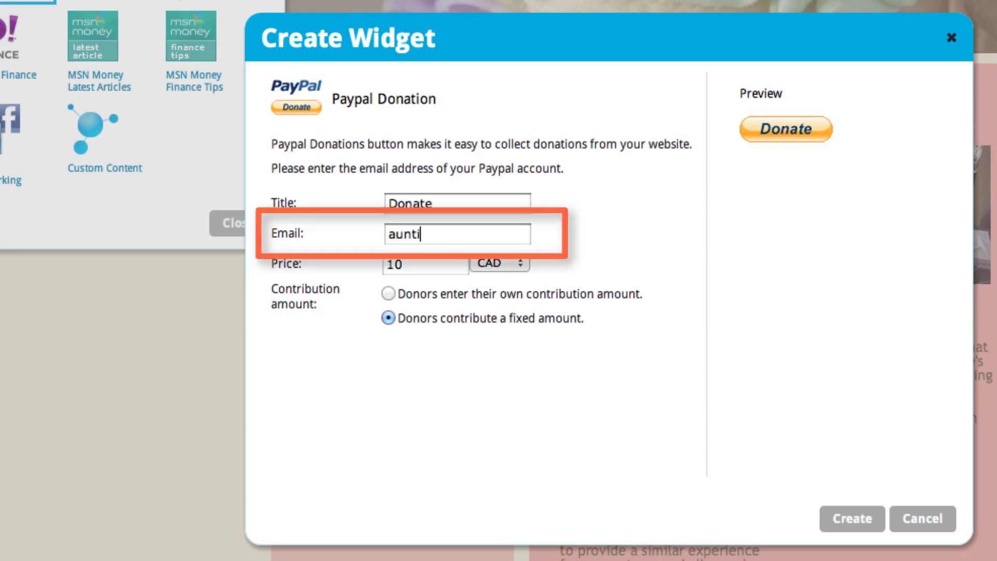
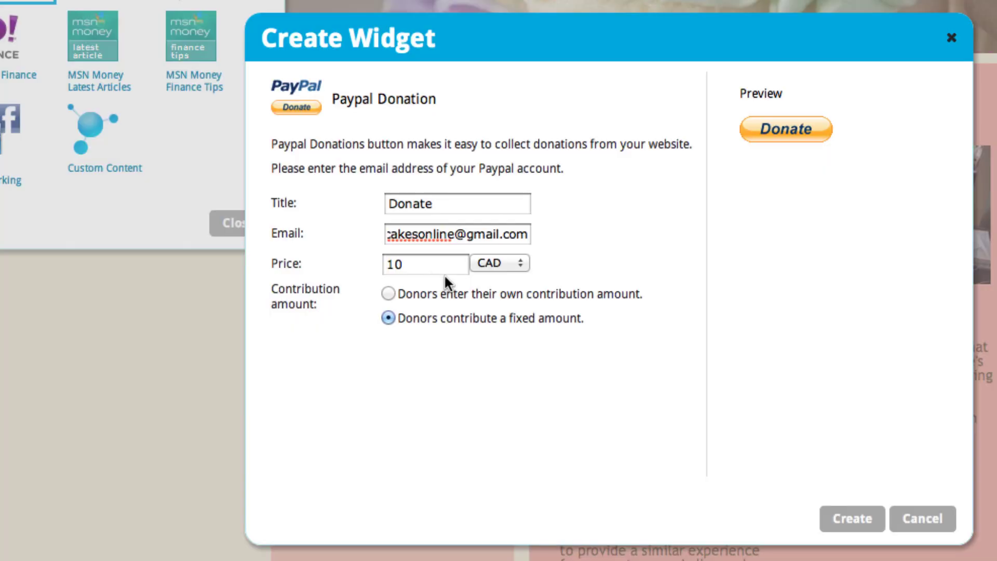
pyautogui.click(851, 519)
pyautogui.click(774, 332)
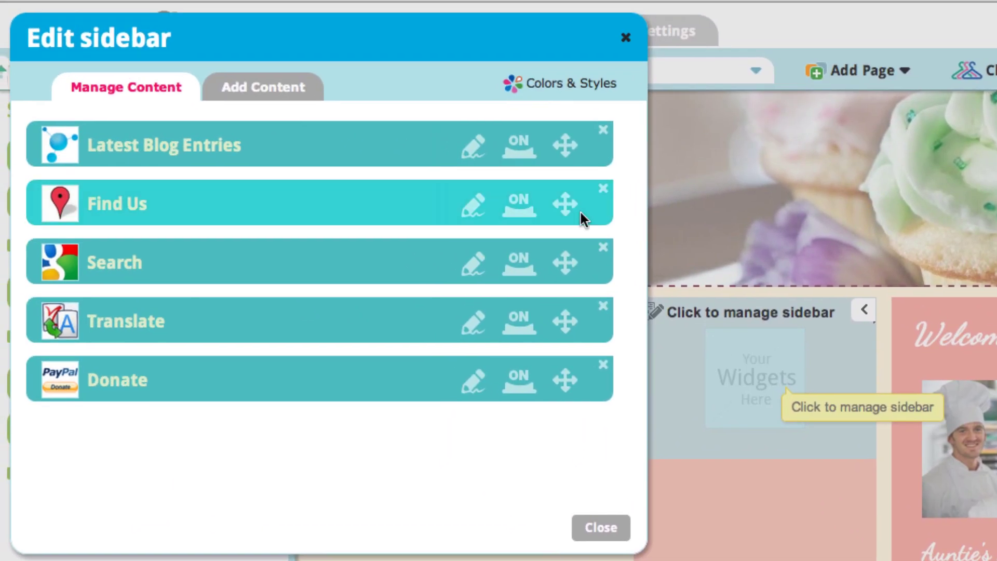
pyautogui.click(278, 89)
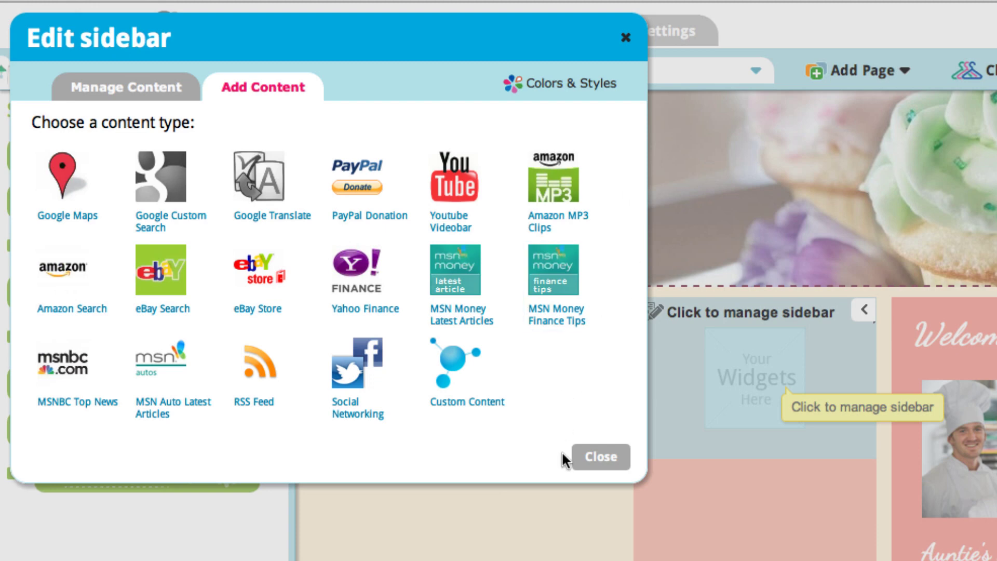
pyautogui.click(602, 458)
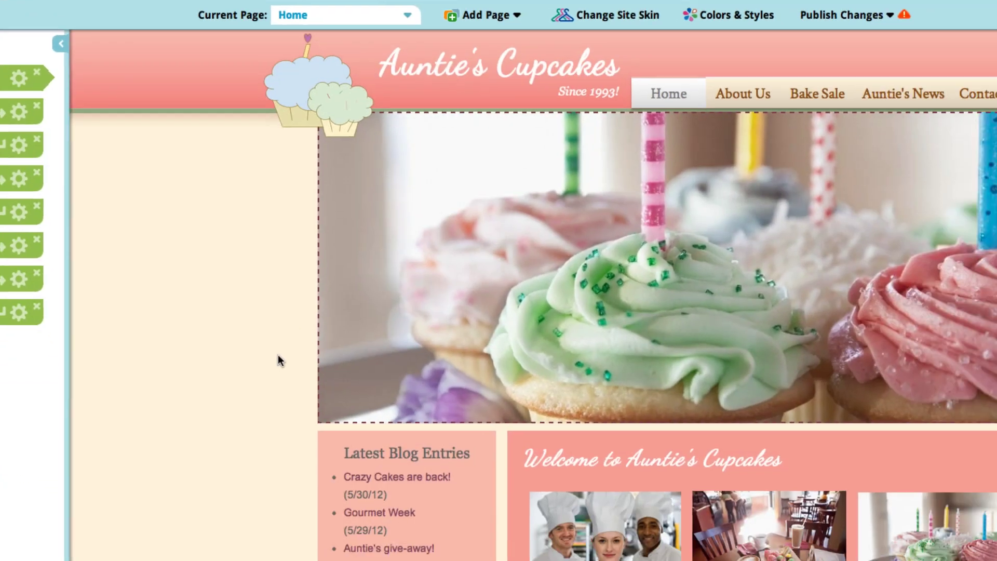
# Reopen the sidebar editor and start a Social Networking widget.
pyautogui.scroll(-6, 261, 417)
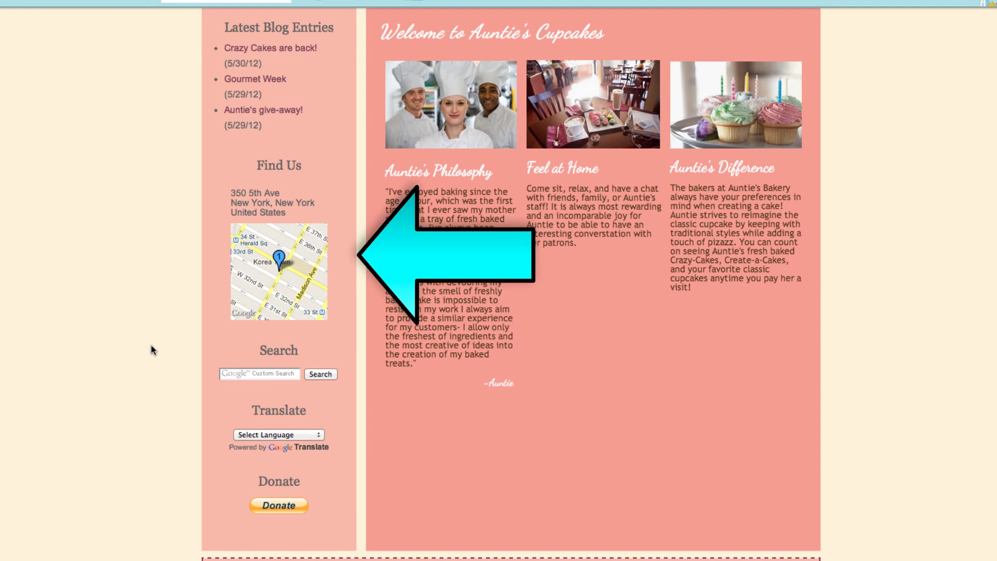
pyautogui.click(256, 200)
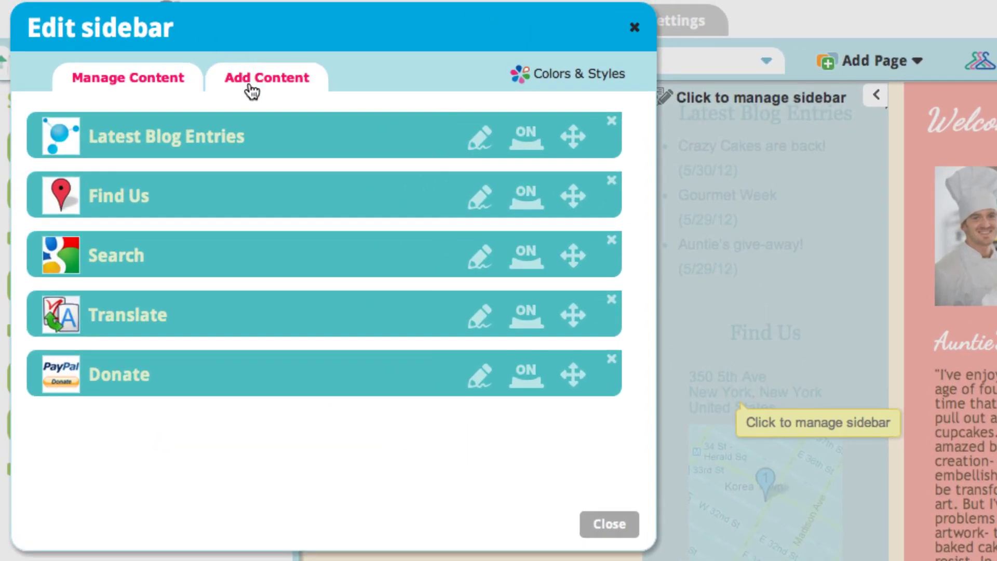
pyautogui.click(247, 81)
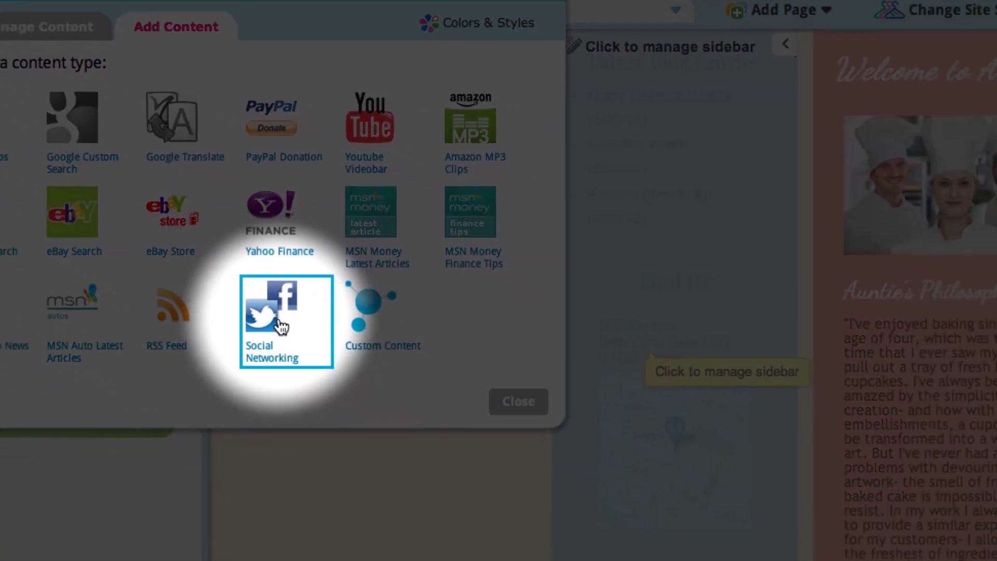
pyautogui.click(372, 385)
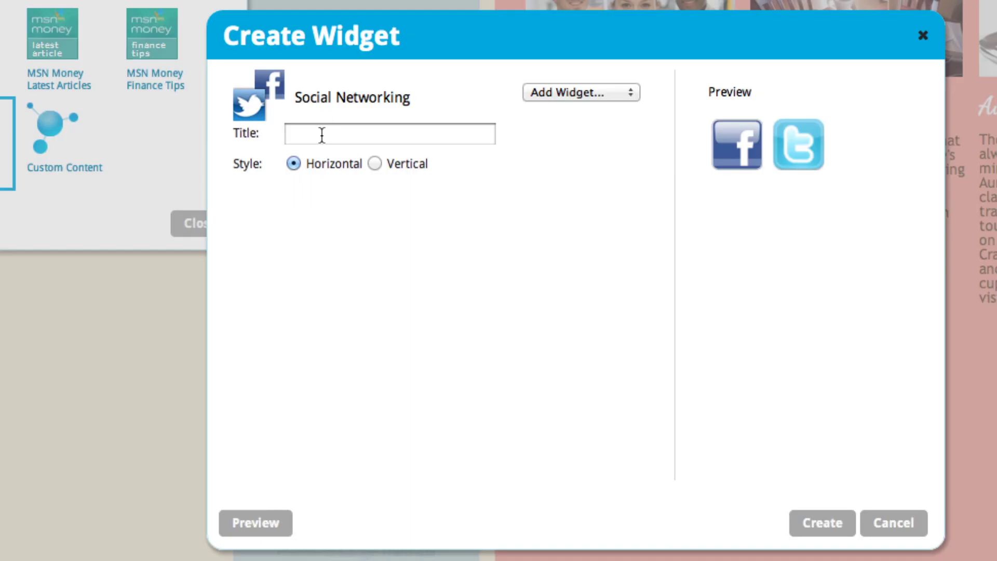
pyautogui.click(589, 92)
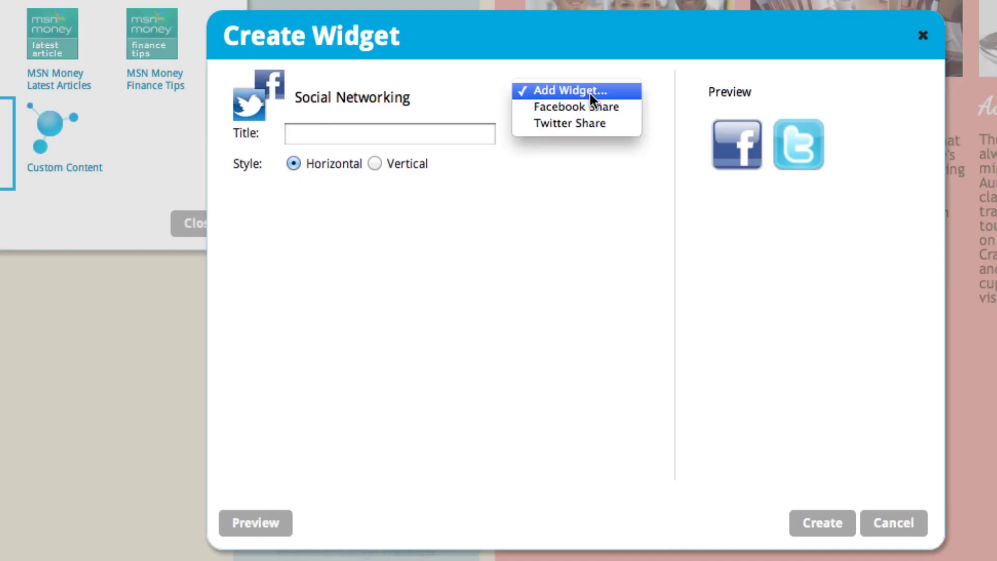
pyautogui.click(579, 105)
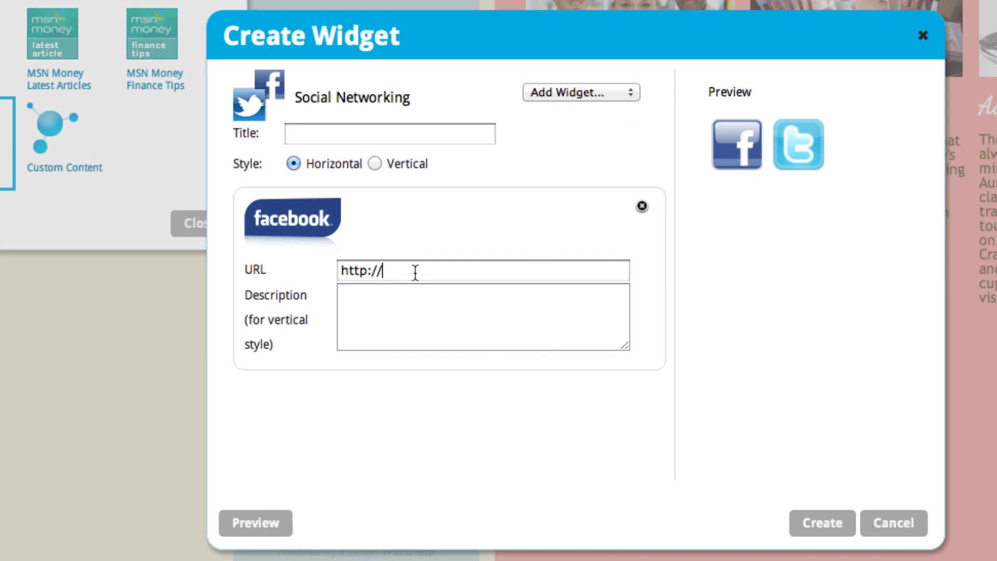
pyautogui.write('www.facebook.c')
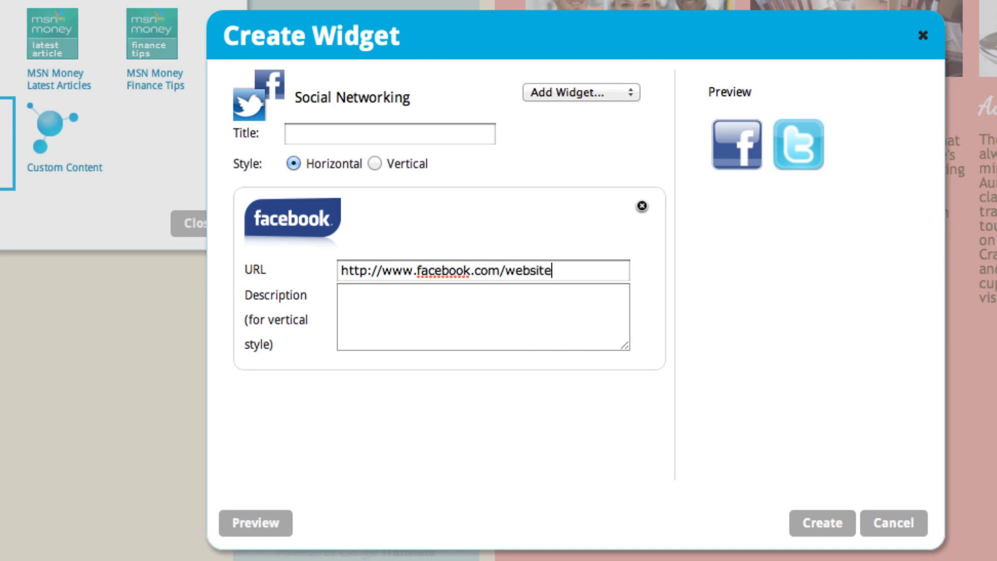
pyautogui.write('om')
pyautogui.click(551, 93)
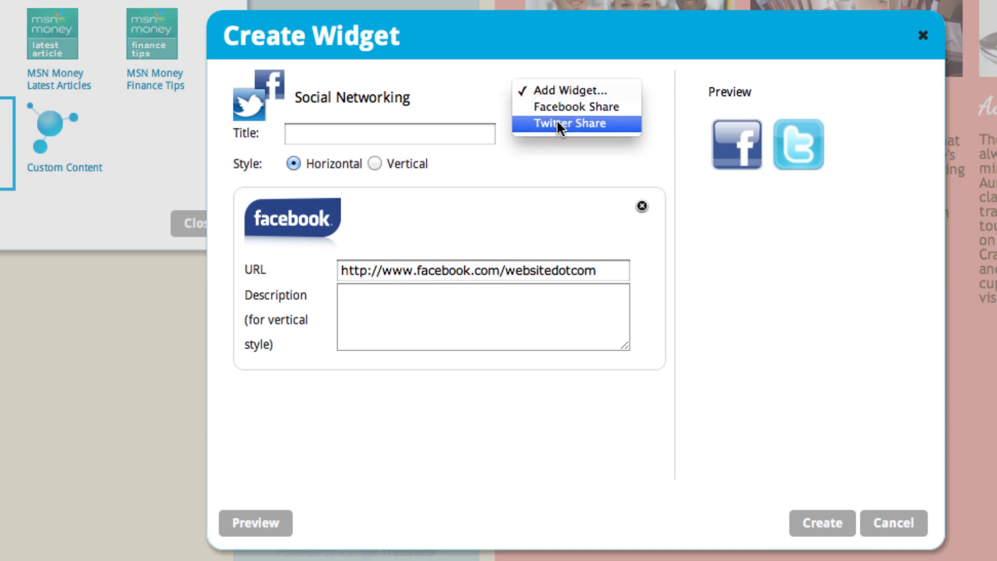
pyautogui.click(556, 123)
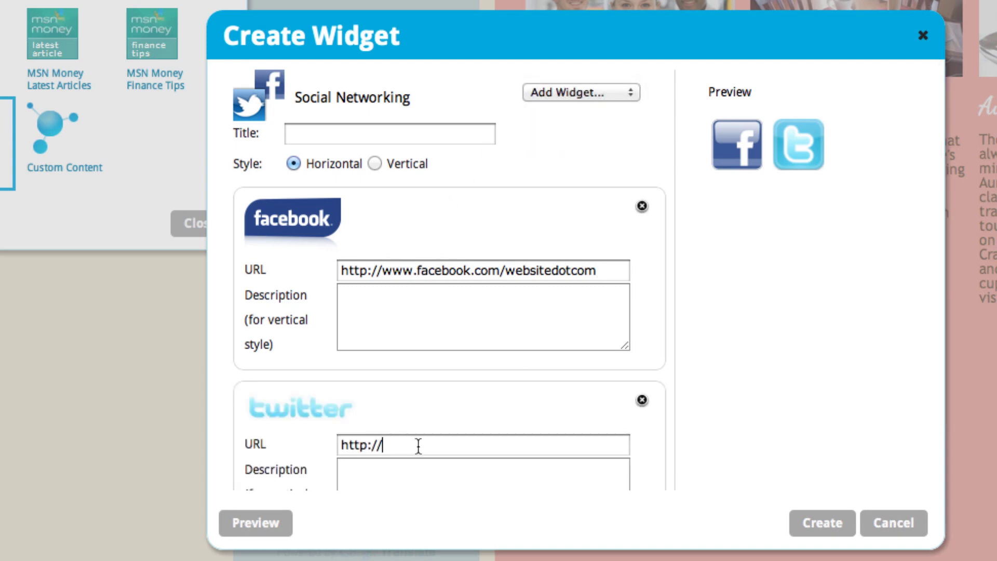
pyautogui.write('www.twitter.com/website')
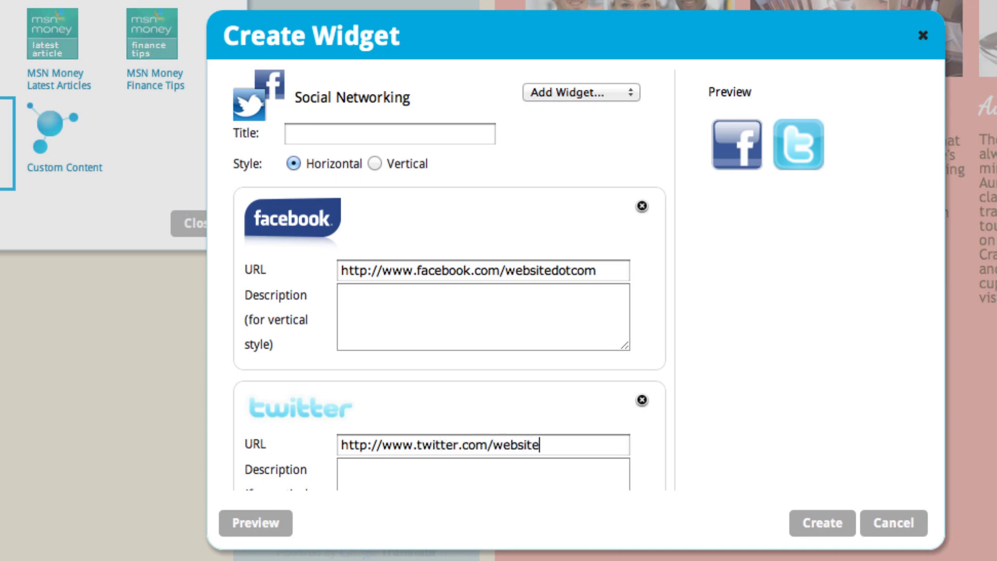
pyautogui.write('dotcom')
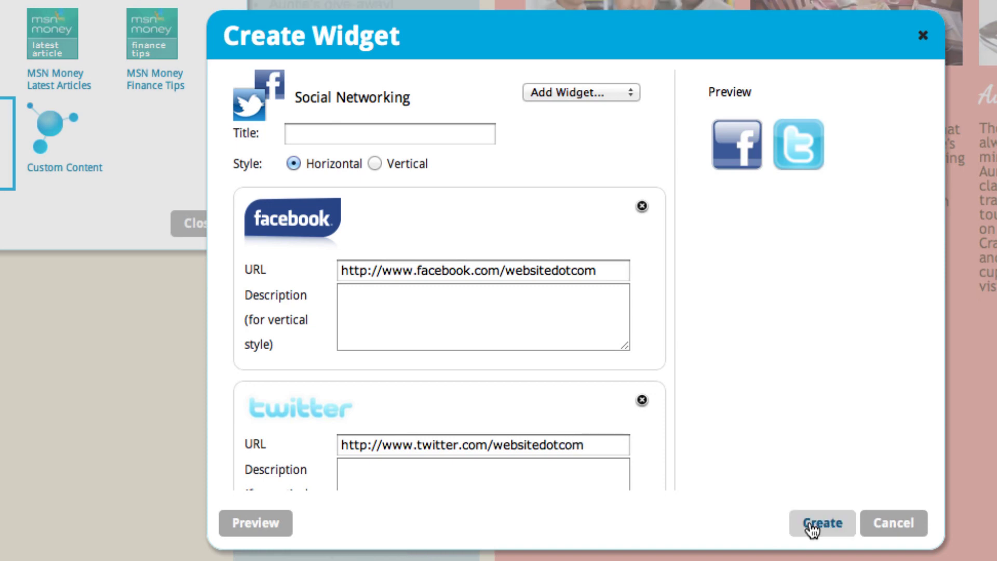
pyautogui.click(811, 525)
pyautogui.click(740, 338)
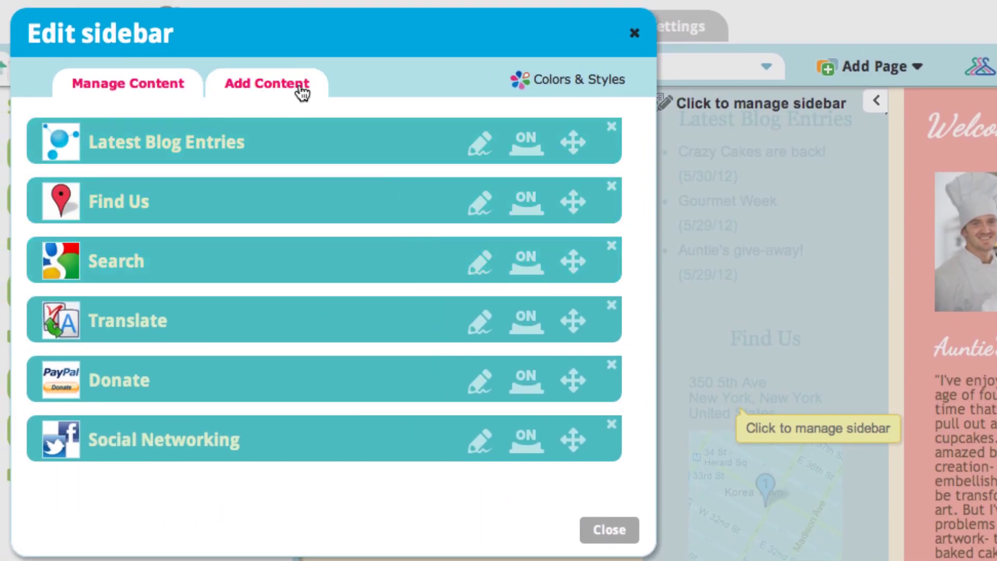
# Start a Custom Content widget, cancel it, and close the sidebar editor.
pyautogui.click(302, 92)
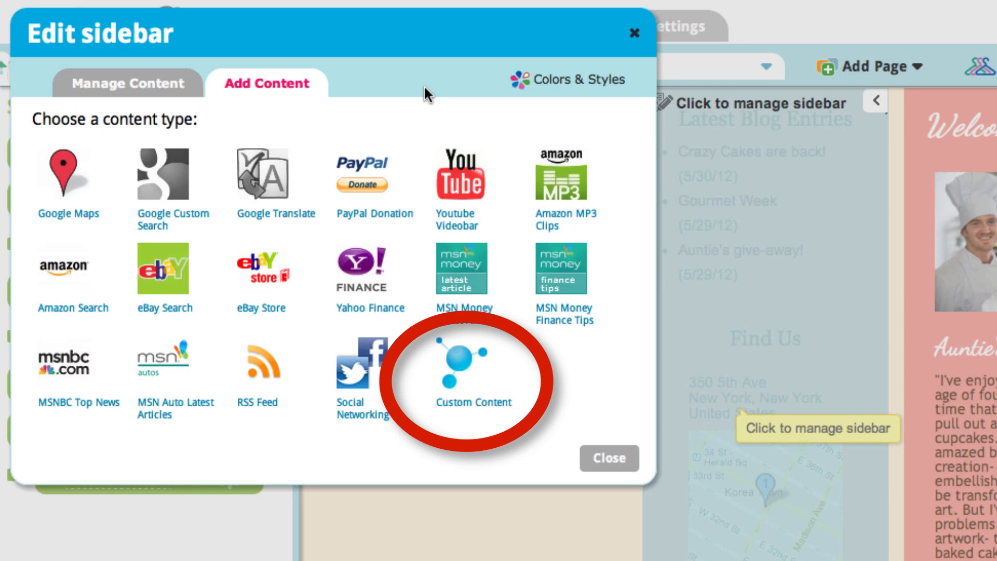
pyautogui.click(503, 380)
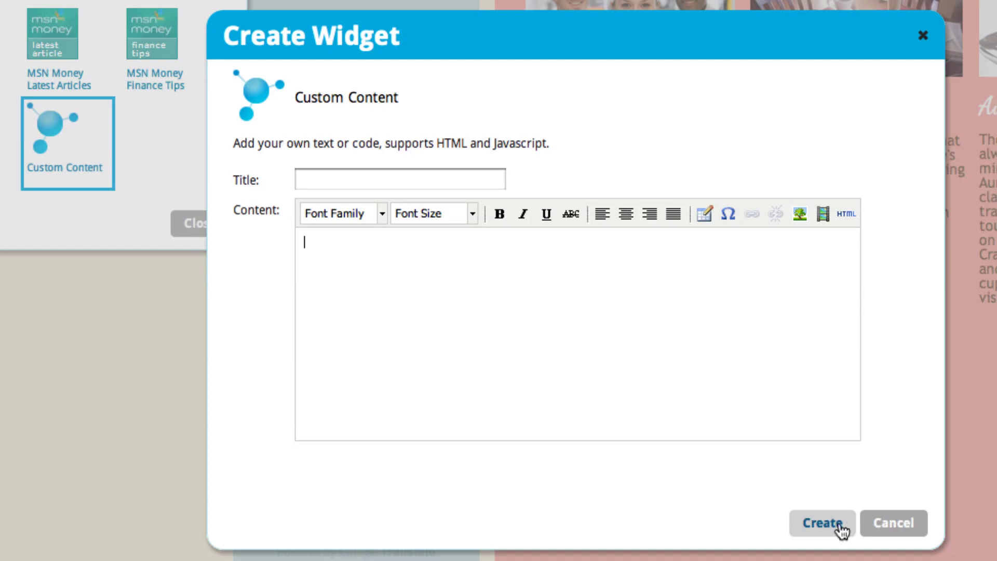
pyautogui.click(881, 524)
pyautogui.click(192, 225)
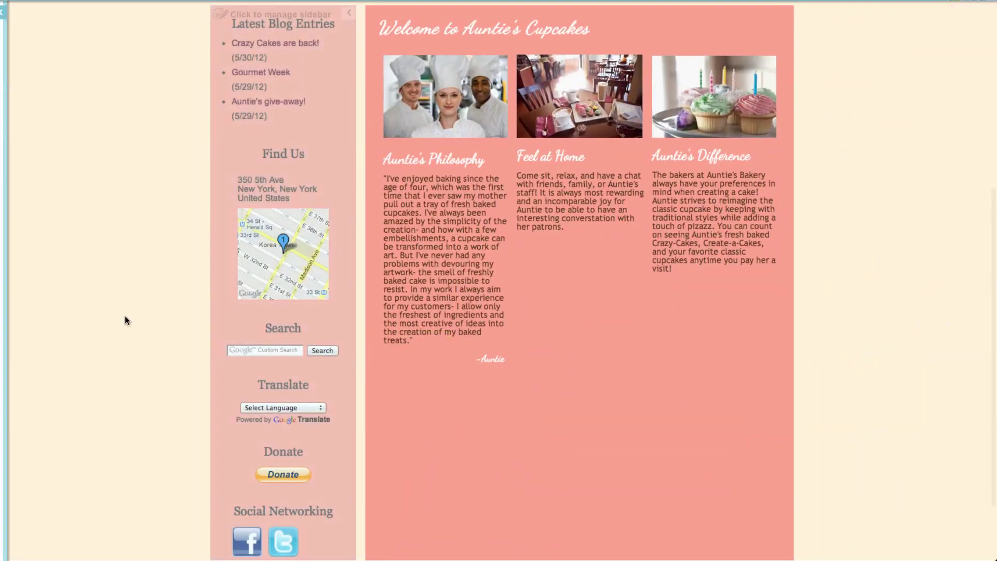
# Review the new sidebar widgets on the home page, then go to the Bake Sale page.
pyautogui.scroll(-3, 124, 318)
pyautogui.scroll(3, 124, 318)
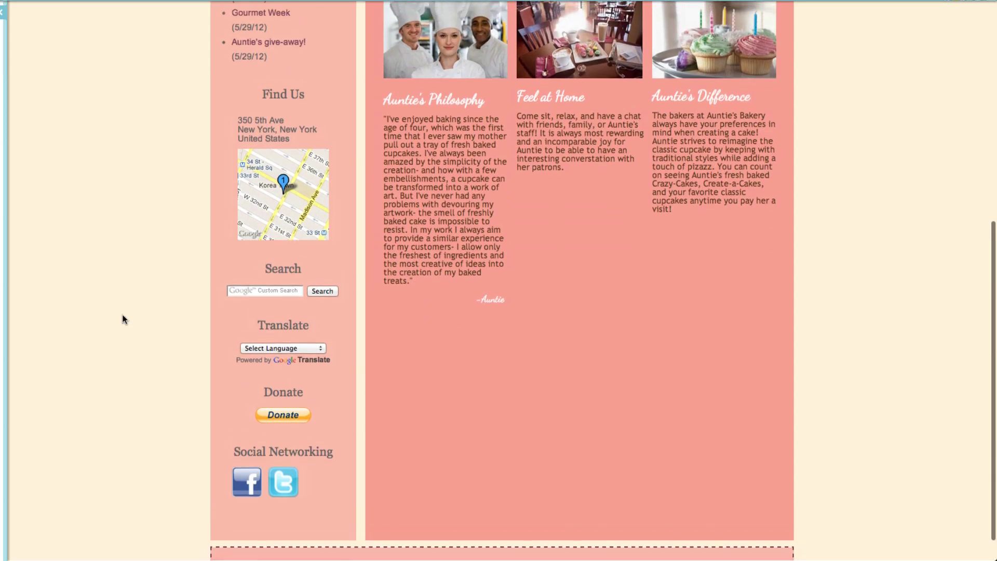
pyautogui.scroll(3, 124, 319)
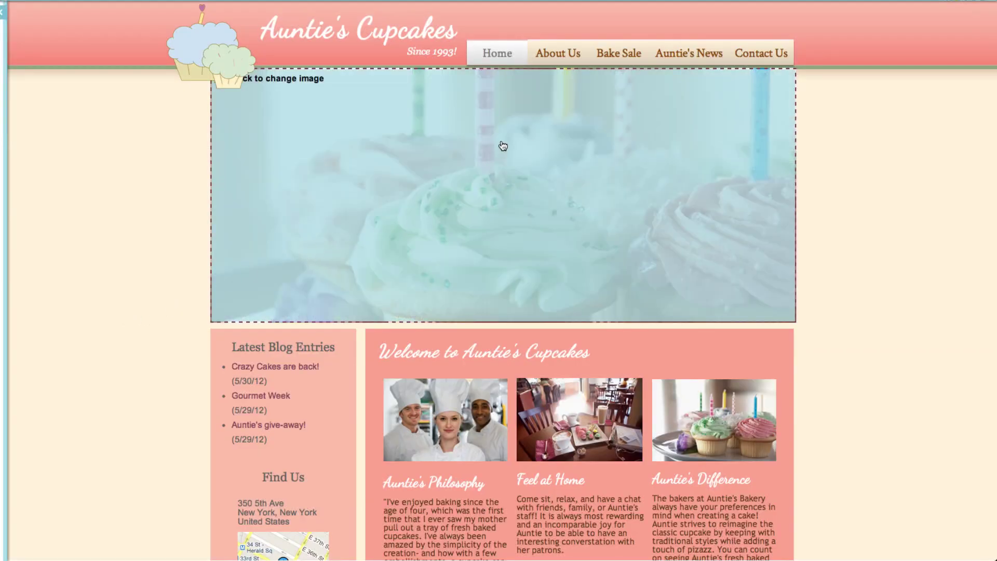
pyautogui.click(627, 54)
pyautogui.scroll(-5, 836, 247)
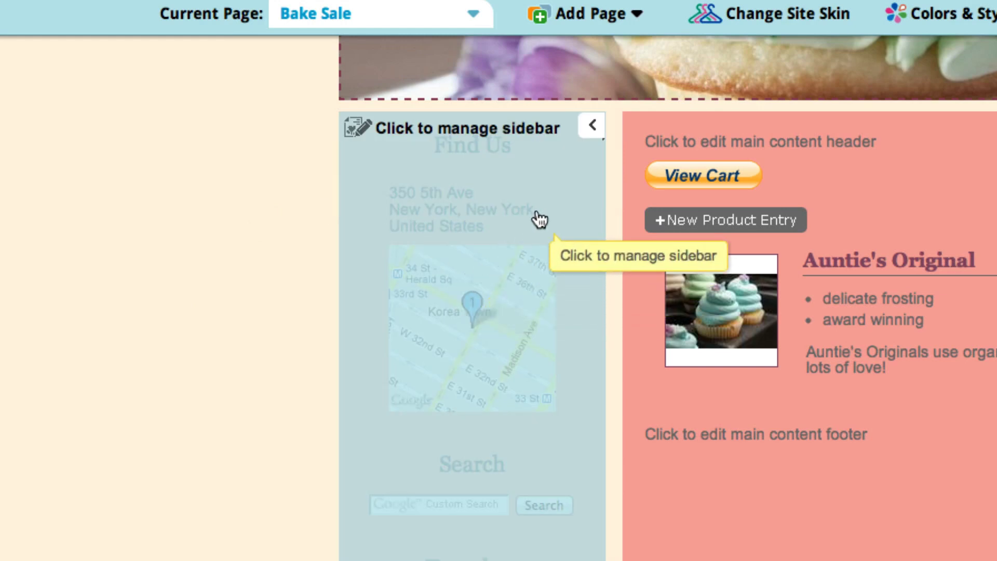
# Hide the sidebar with the '<' button, applying the change to the Bake Sale page only.
pyautogui.click(592, 125)
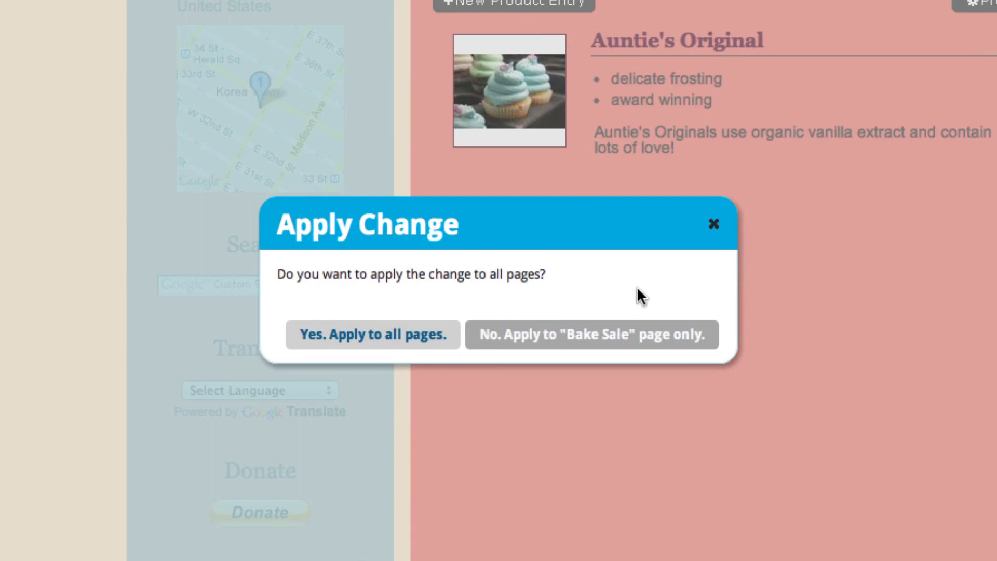
pyautogui.click(689, 343)
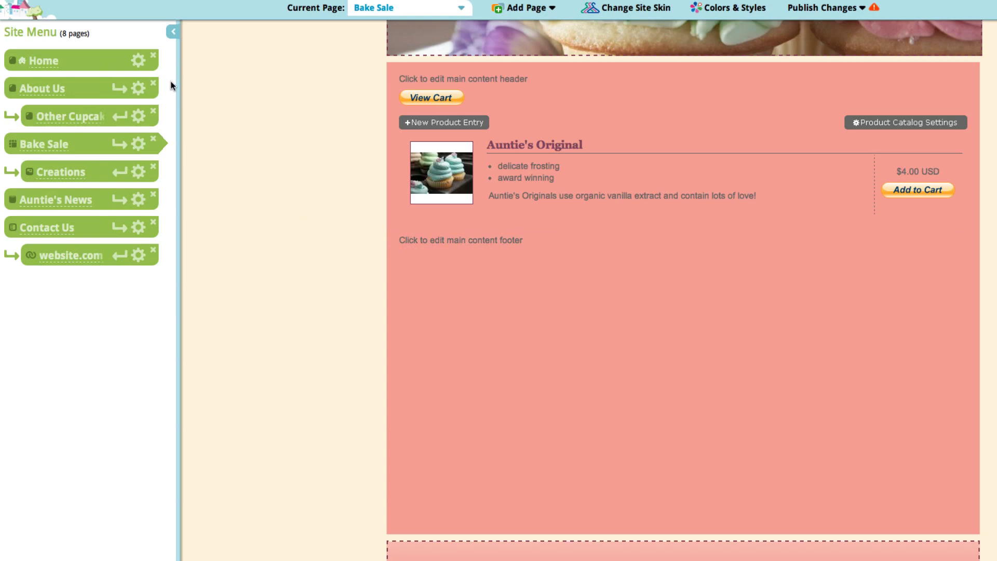
# Choose Show Sidebar from the Bake Sale page's Site Menu options, applying it to Bake Sale only.
pyautogui.click(138, 61)
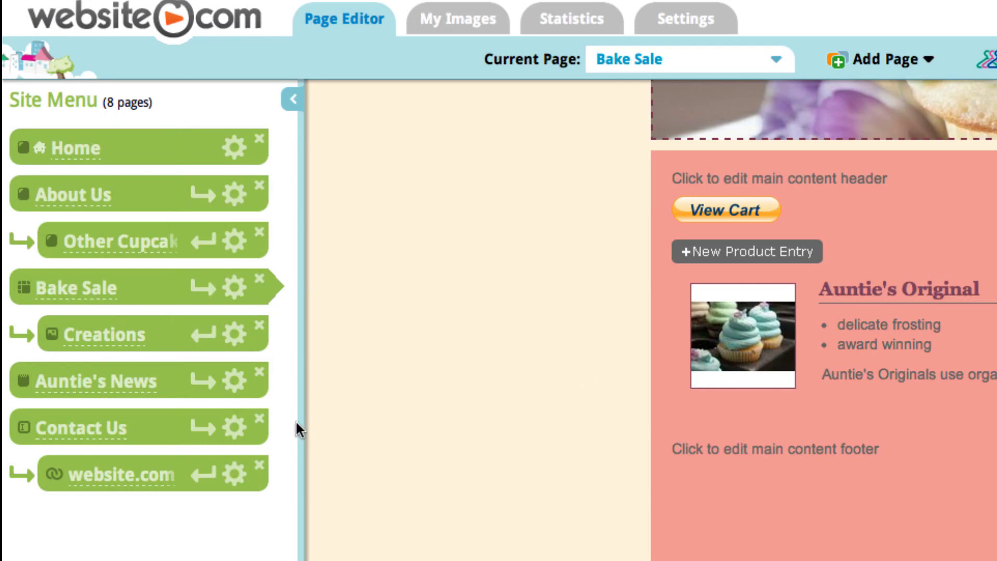
pyautogui.click(233, 289)
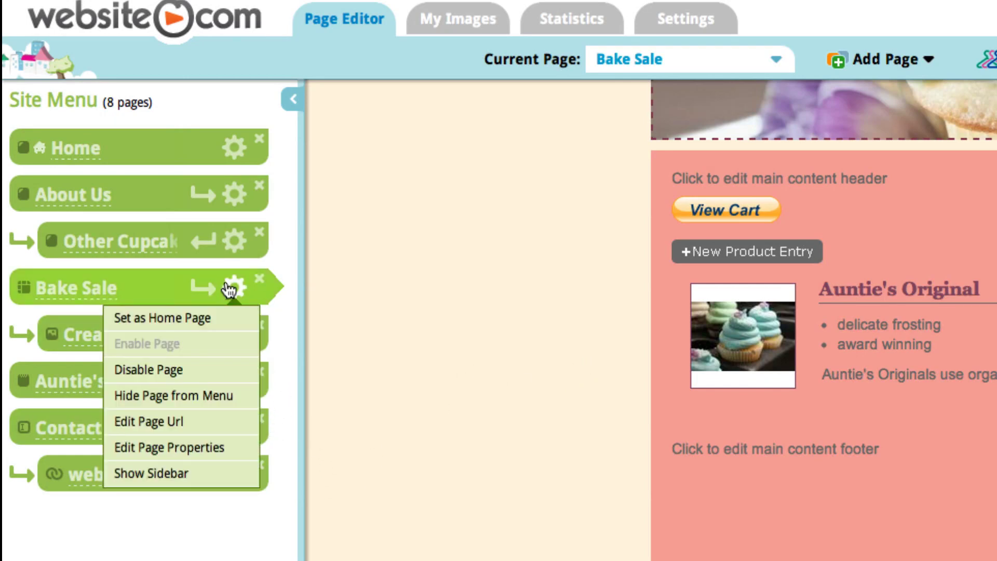
pyautogui.click(238, 474)
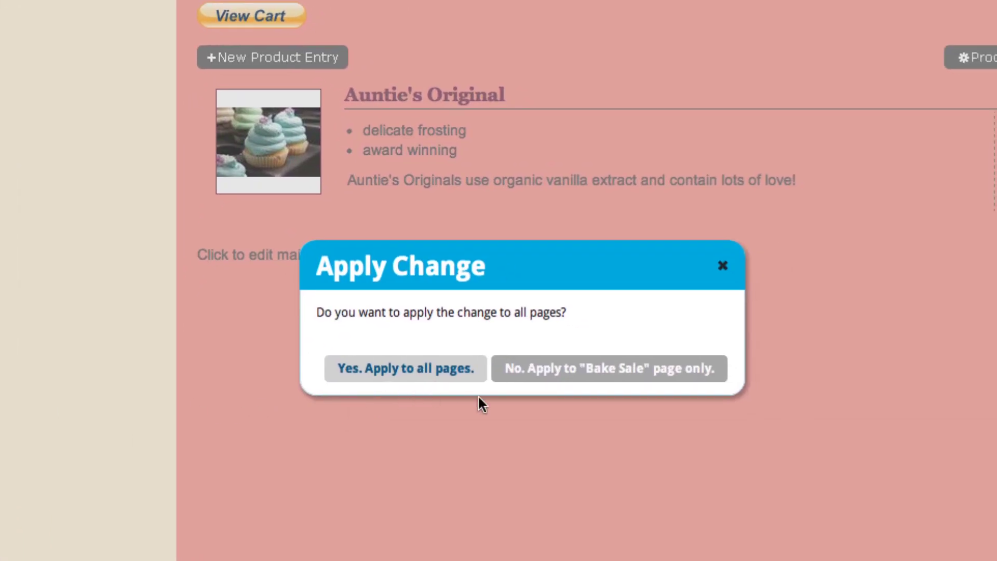
pyautogui.click(556, 369)
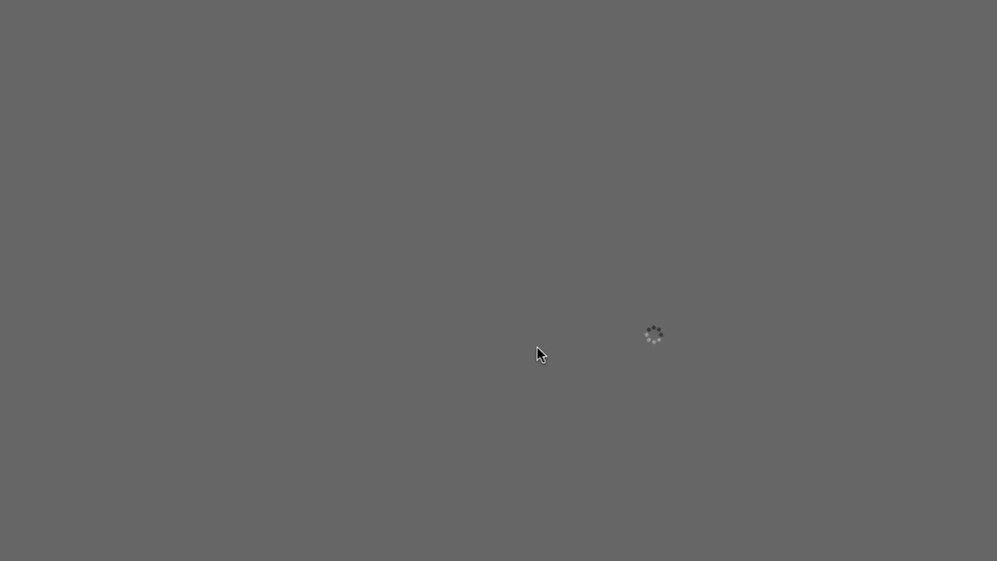